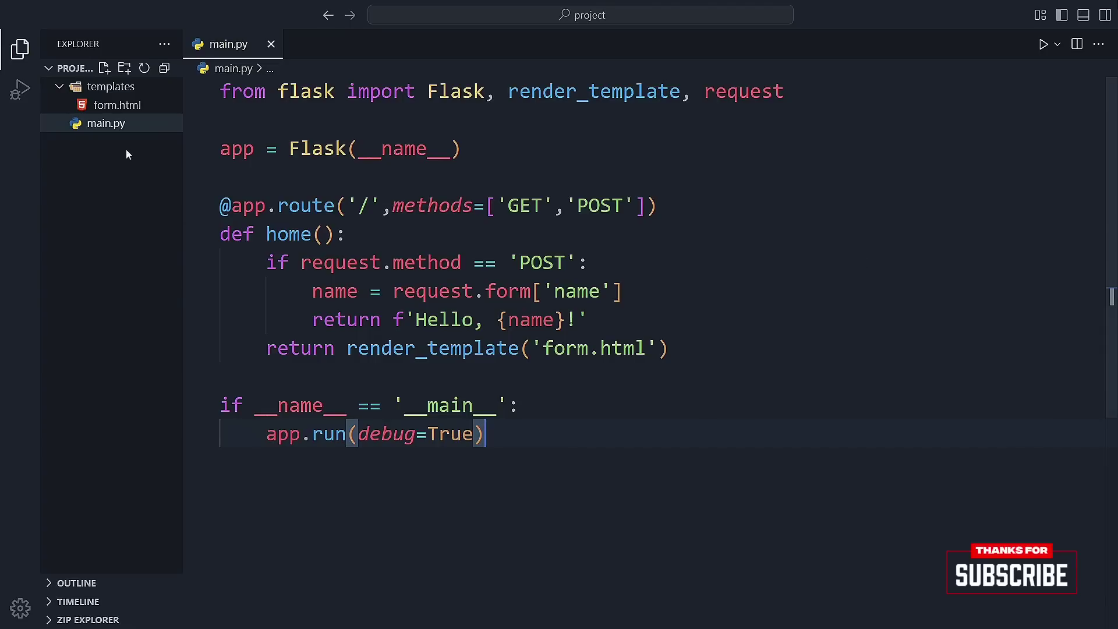
# - Rename the form.html template to login.html
pyautogui.click(115, 106)
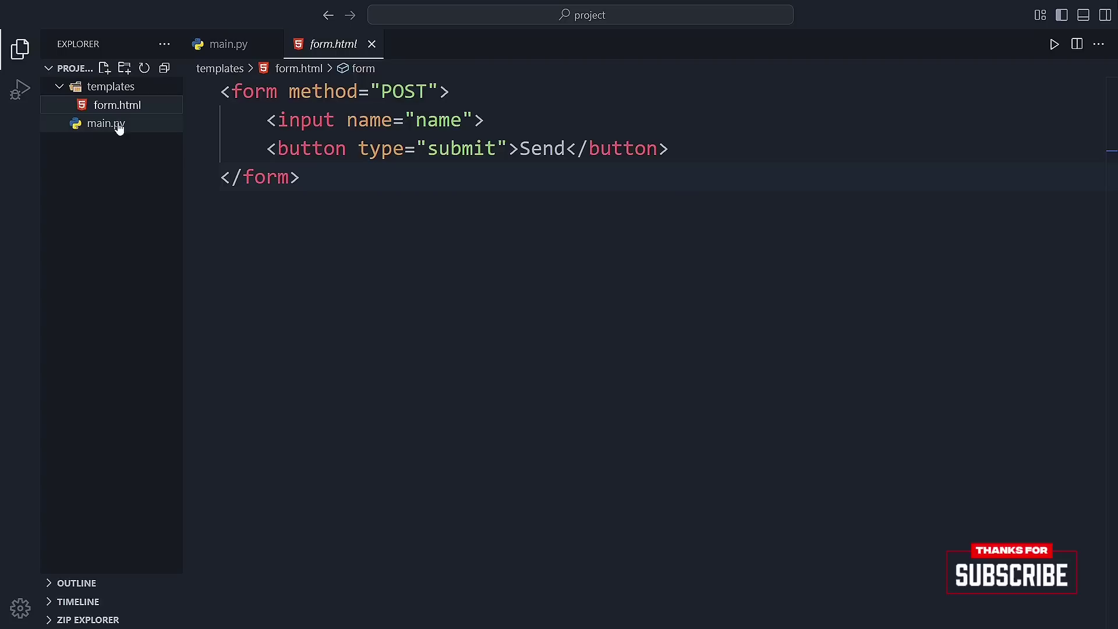
pyautogui.press('F2')
pyautogui.write('login')
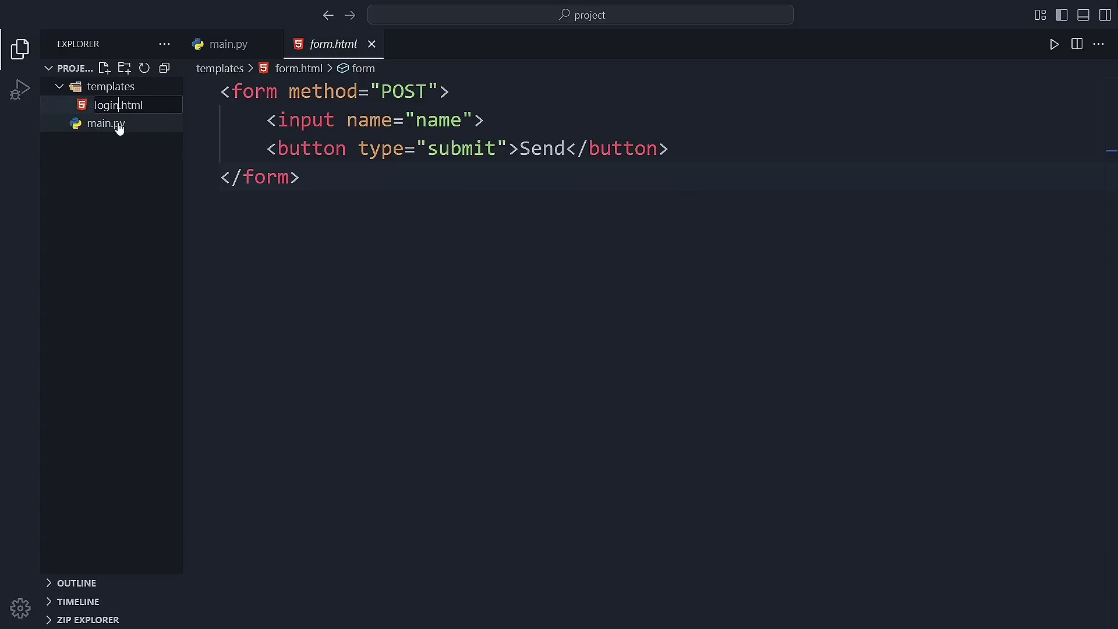
pyautogui.press('Return')
# - Replace login.html's contents with the styled username/password login page and save it
pyautogui.hotkey('ctrl', 'b')
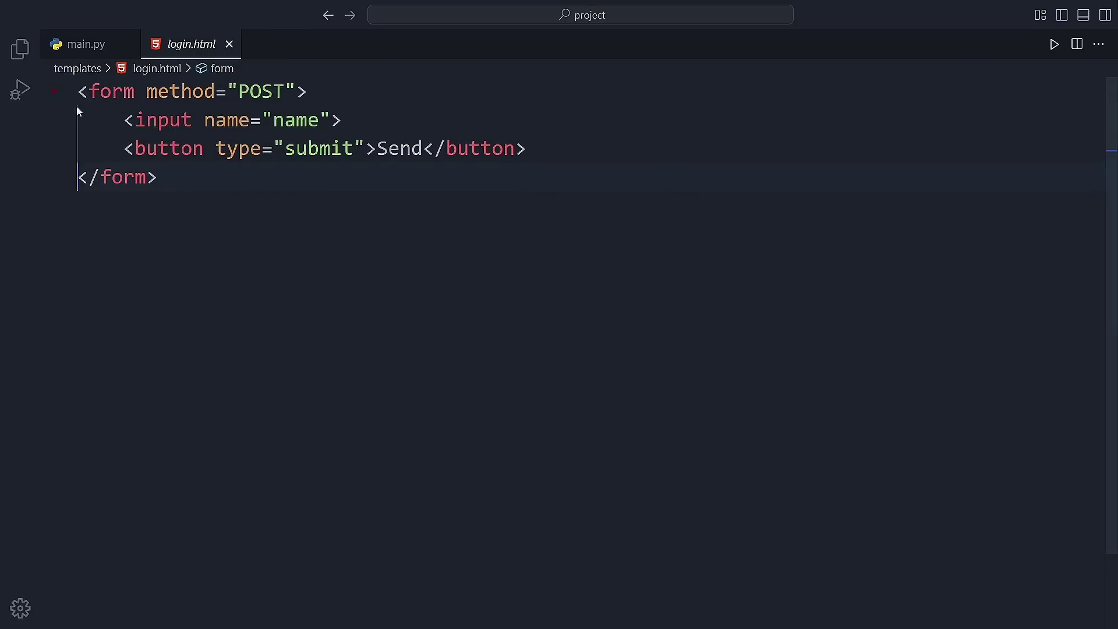
pyautogui.hotkey('shift', 'Up')
pyautogui.hotkey('shift', 'Up')
pyautogui.hotkey('ctrl', 'a')
pyautogui.press('BackSpace')
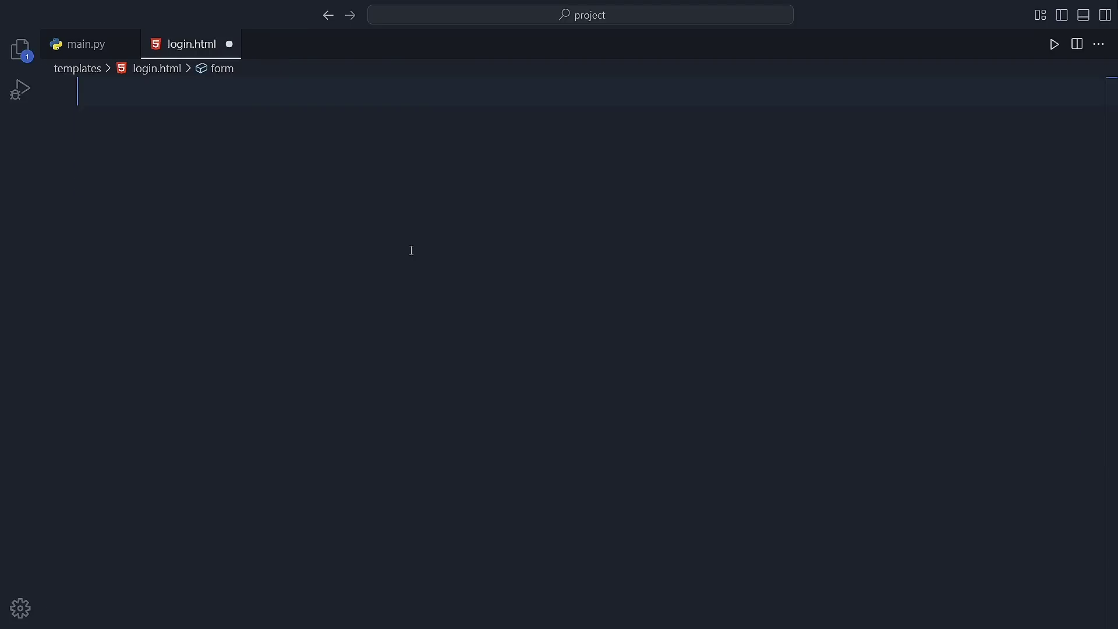
pyautogui.hotkey('ctrl', 'v')
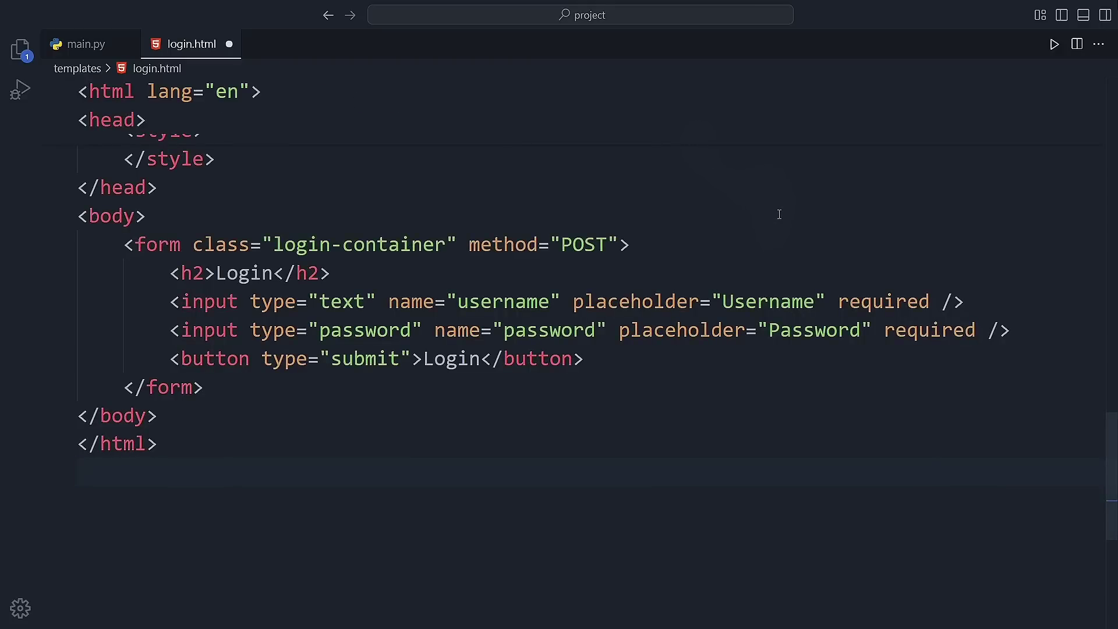
pyautogui.hotkey('ctrl', 's')
pyautogui.moveTo(1111, 429); pyautogui.dragTo(1106, 94)
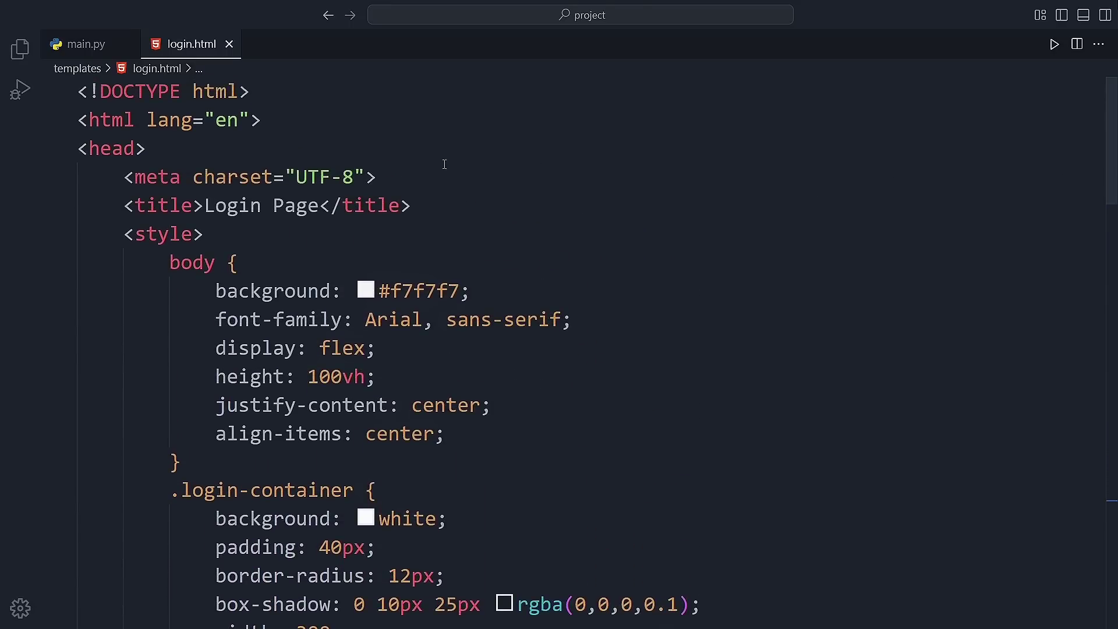
# - In main.py, delete the home() body and rename the route and function for login
pyautogui.click(86, 44)
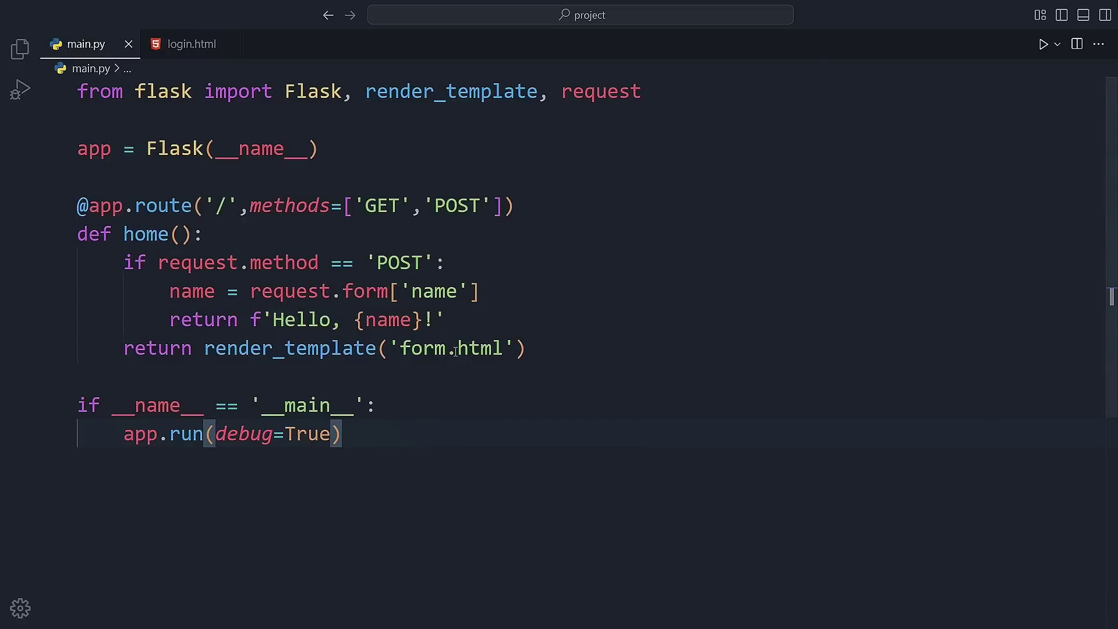
pyautogui.moveTo(550, 351); pyautogui.dragTo(123, 262)
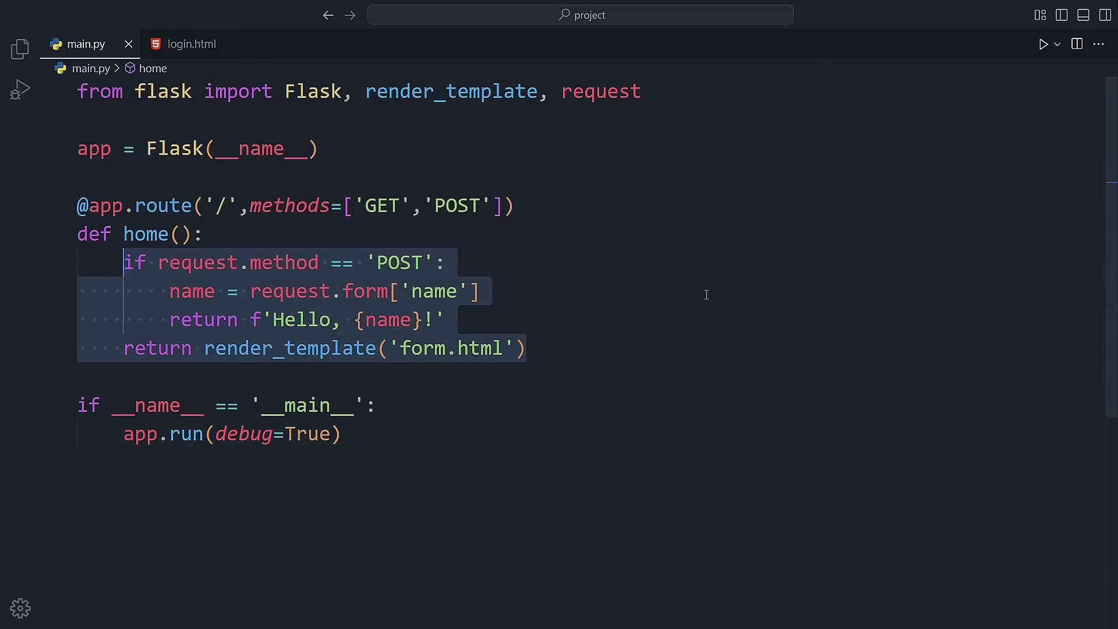
pyautogui.press('BackSpace')
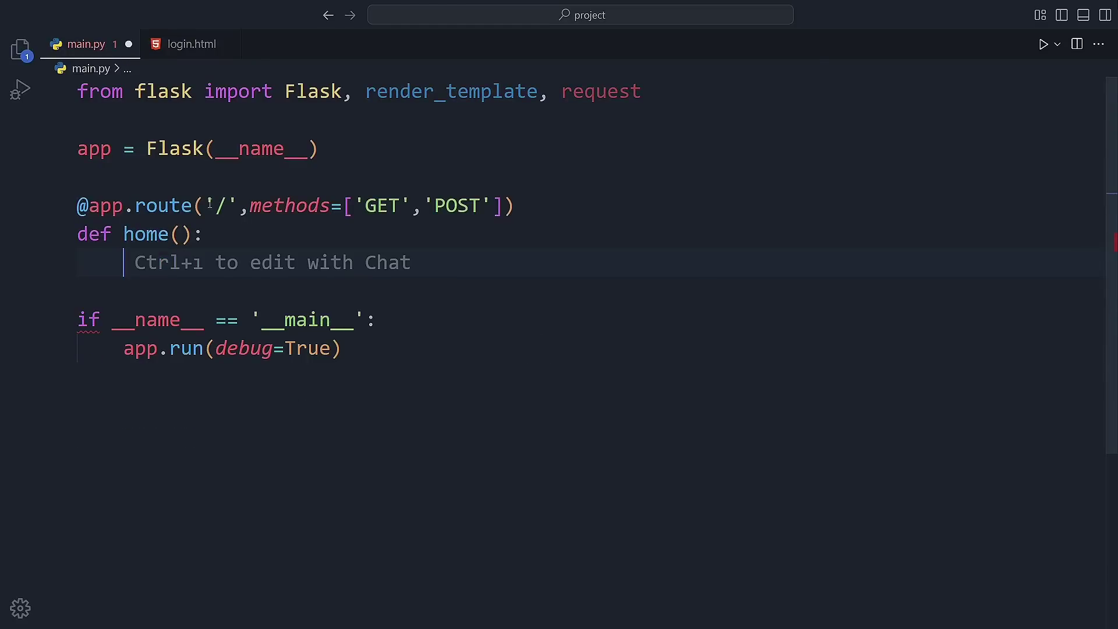
pyautogui.click(232, 207)
pyautogui.write('login')
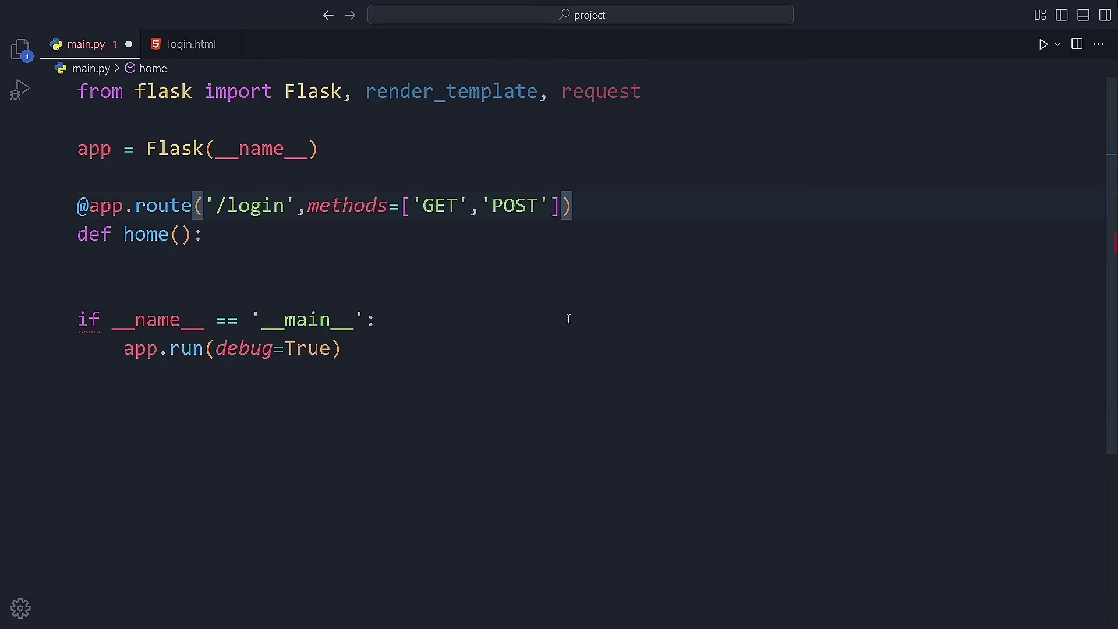
pyautogui.doubleClick(147, 234)
pyautogui.press('BackSpace')
pyautogui.write('log')
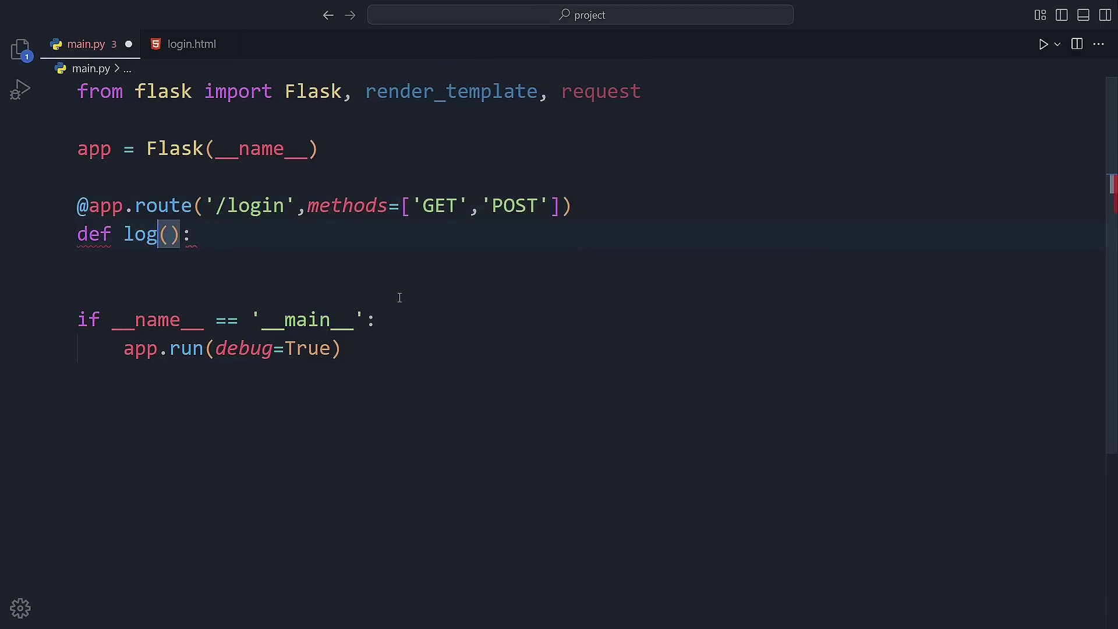
pyautogui.write('in')
pyautogui.click(291, 241)
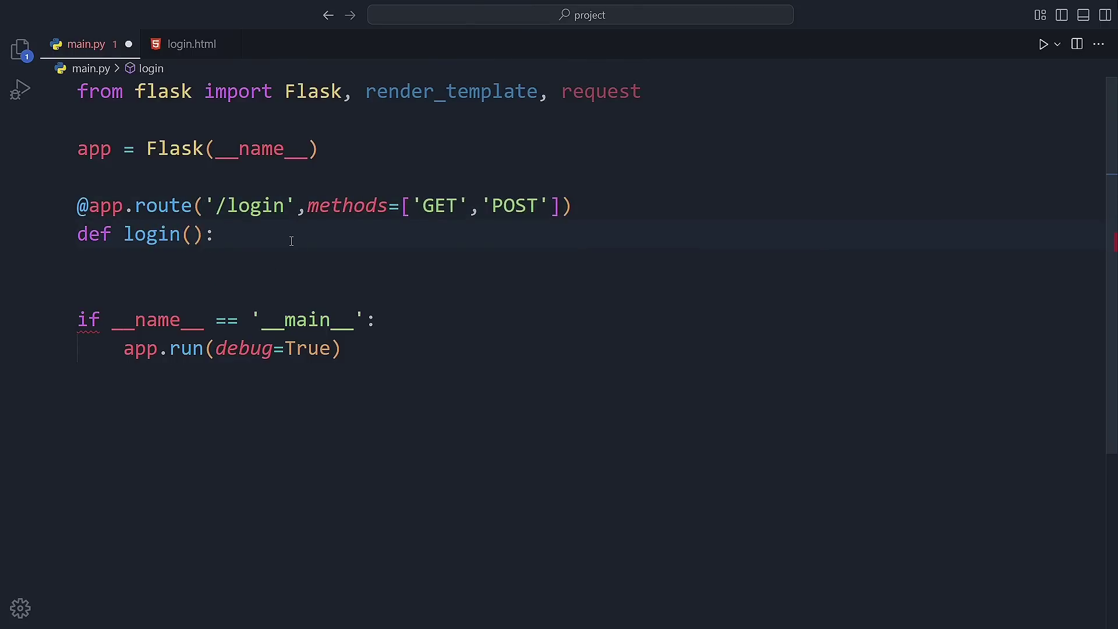
pyautogui.press('Return')
pyautogui.write('if request.m')
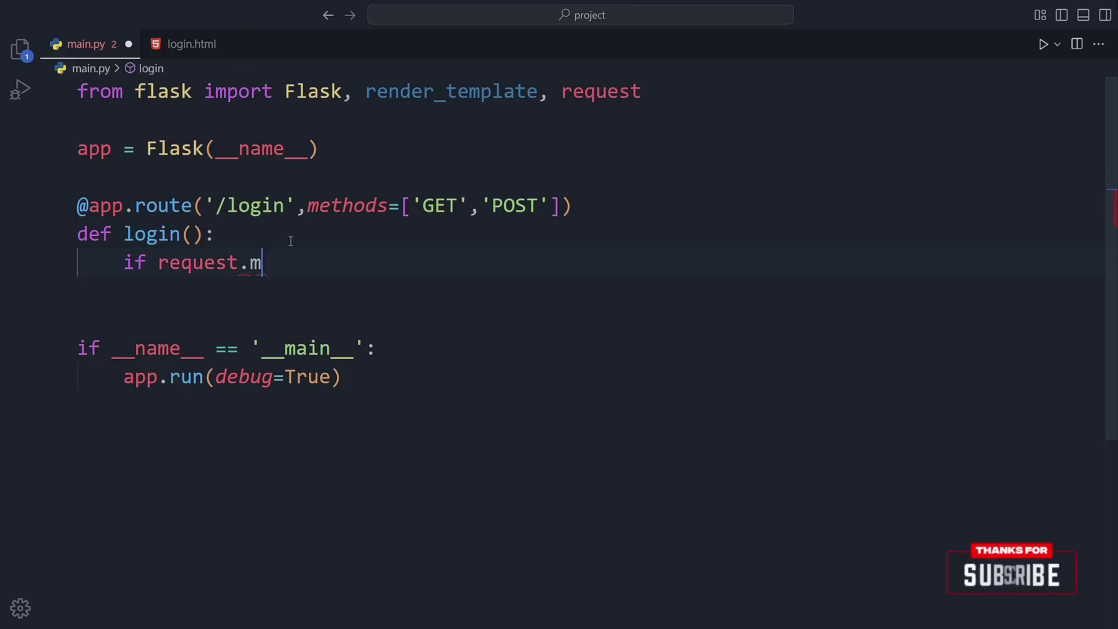
pyautogui.write("ethod == 'POST':")
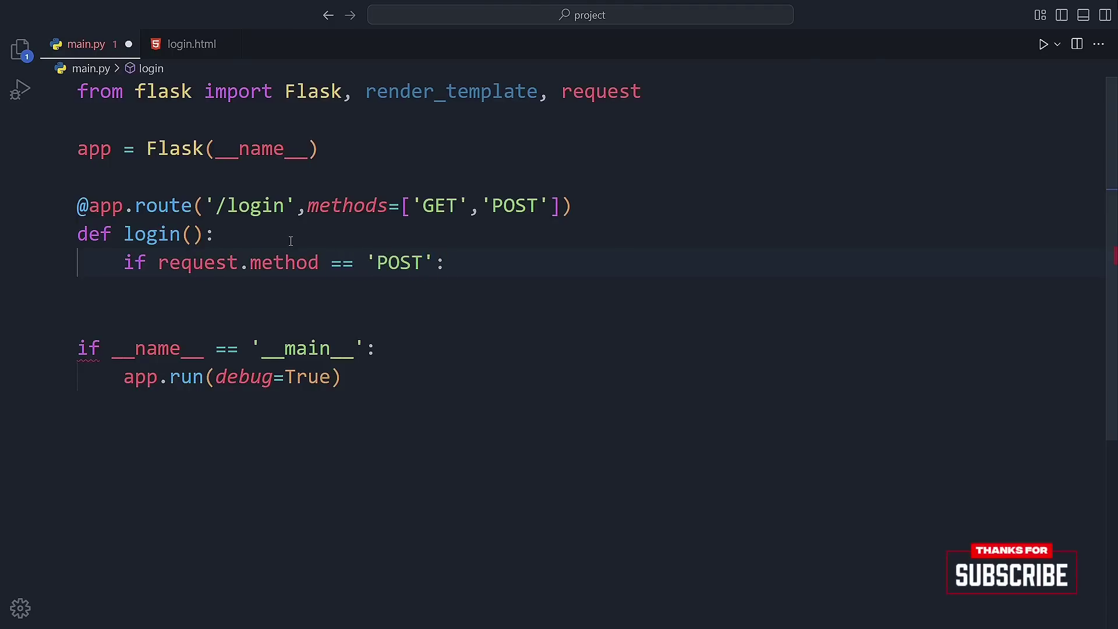
pyautogui.press('Return')
pyautogui.write('if request.for')
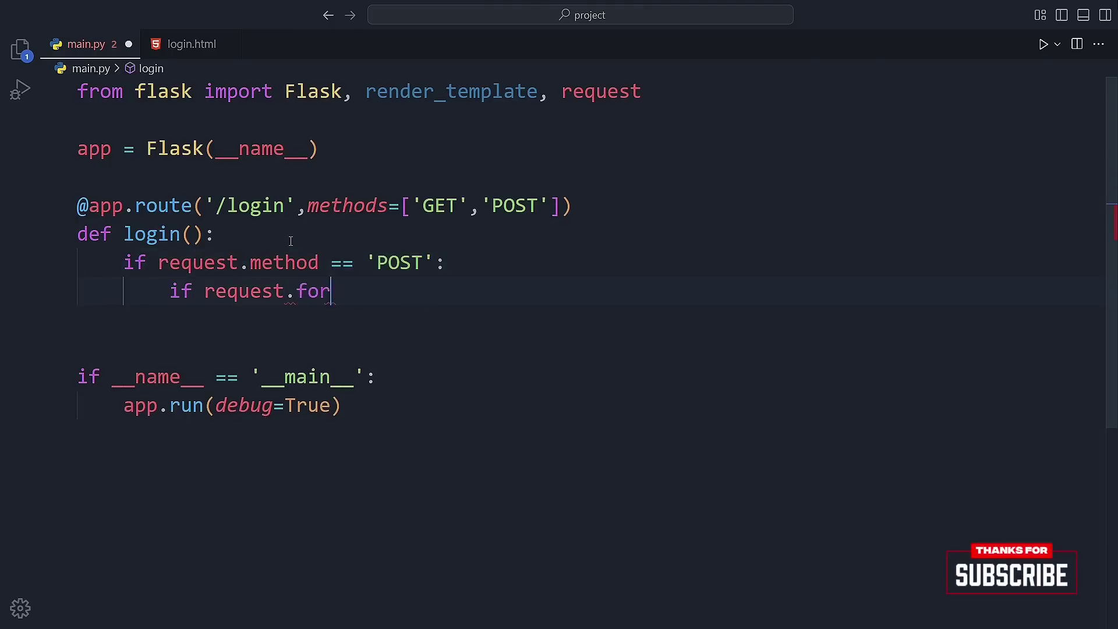
pyautogui.write("m['username'] == 'admin' and request.for")
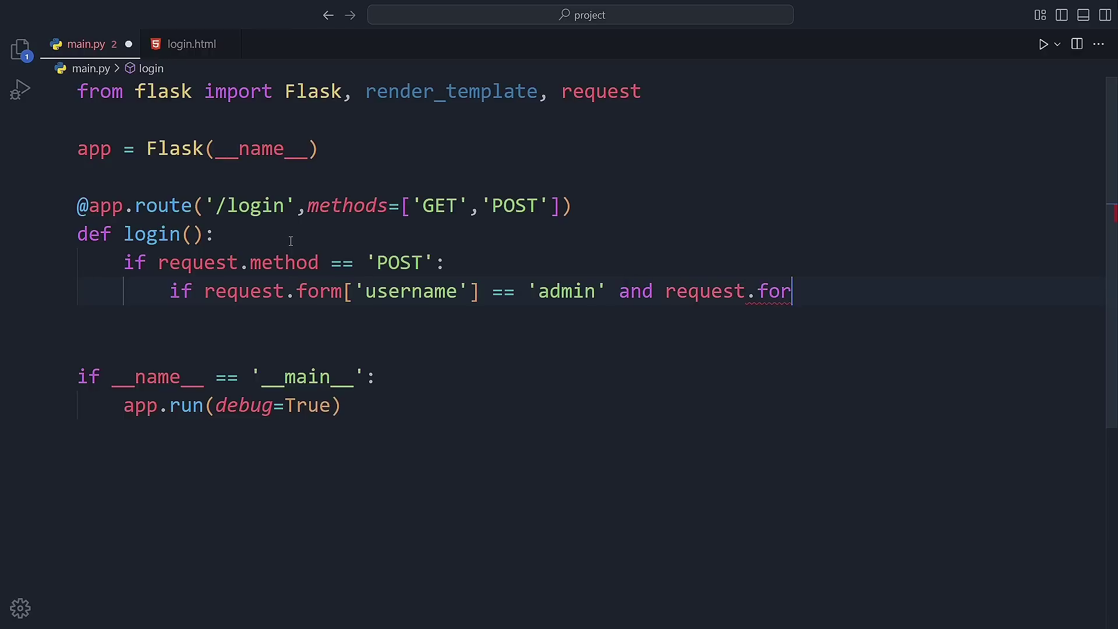
pyautogui.write("m['password'] == '123'")
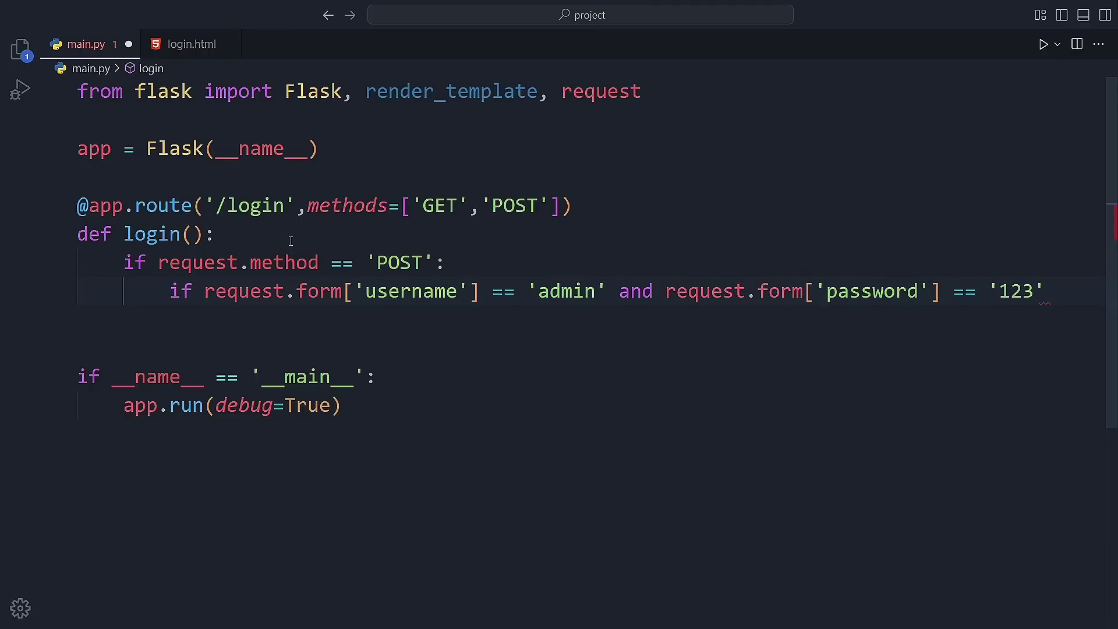
pyautogui.write(':')
pyautogui.press('Return')
pyautogui.write("return 'Welcome admin!")
pyautogui.press('Return')
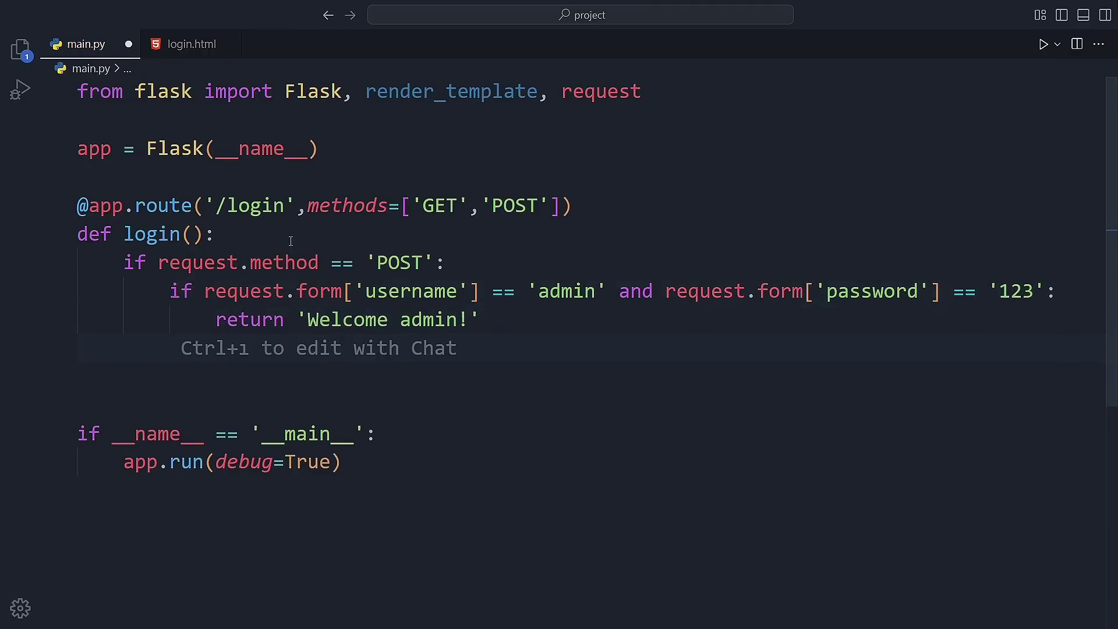
pyautogui.press('BackSpace')
pyautogui.press('BackSpace')
pyautogui.write("return render_template('")
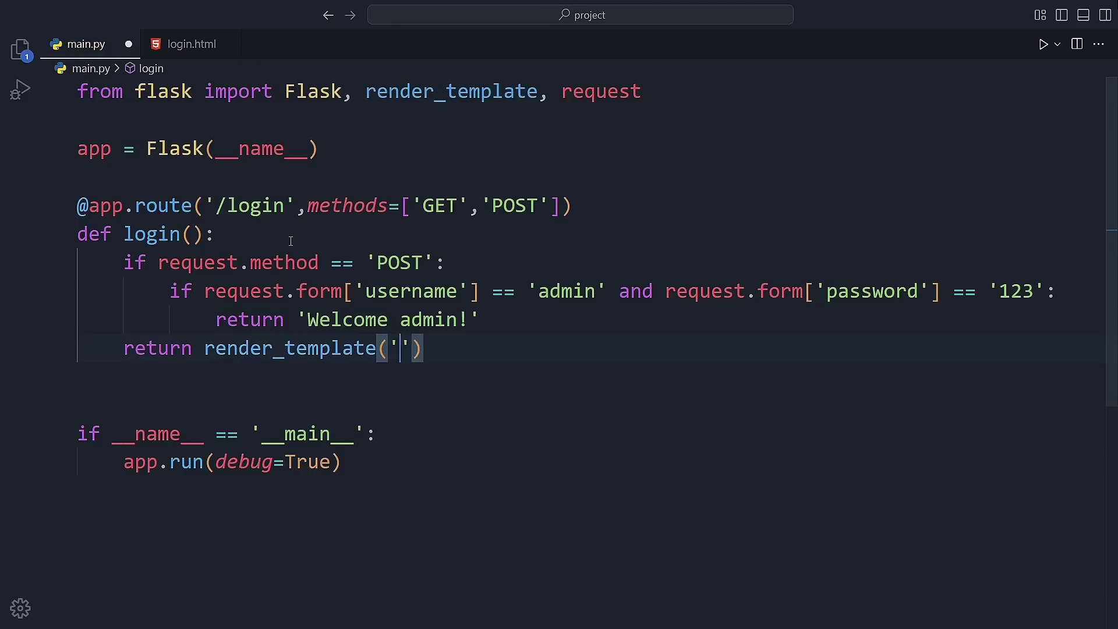
pyautogui.write('login.html')
pyautogui.hotkey('ctrl', 's')
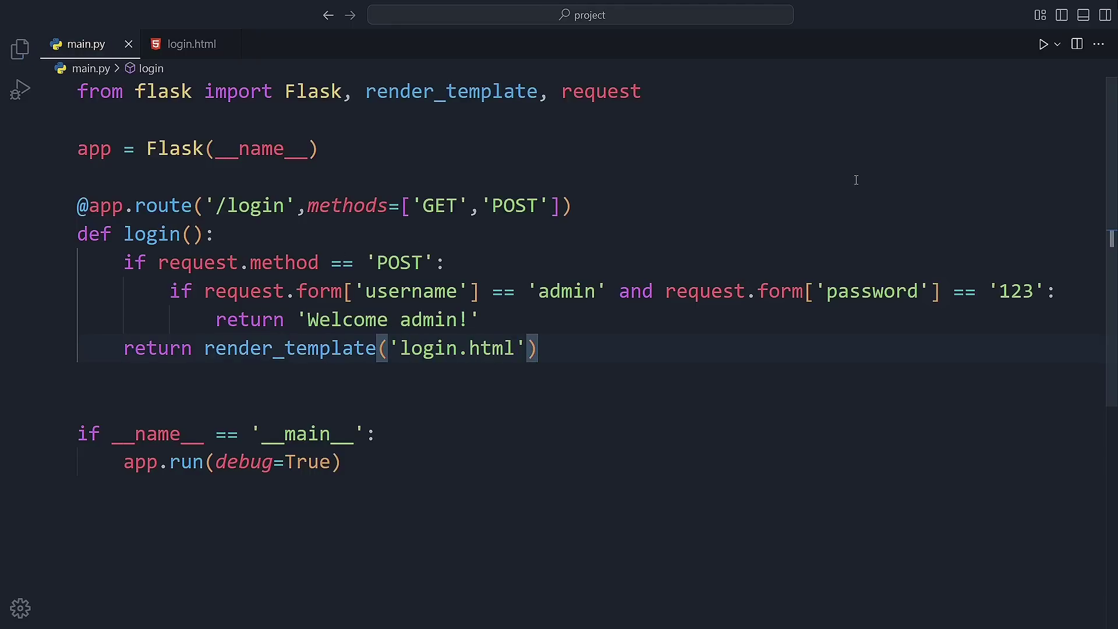
# - Start the Flask server by running python .\main.py in the terminal
pyautogui.click(1084, 15)
pyautogui.write('py')
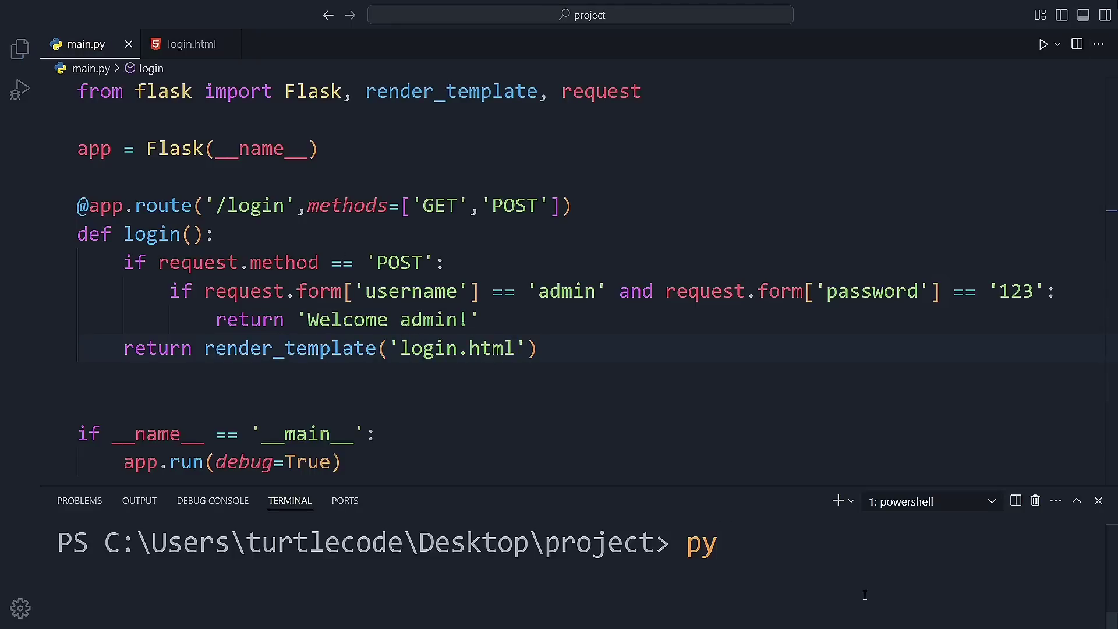
pyautogui.write('thon ma')
pyautogui.press('Tab')
pyautogui.press('Return')
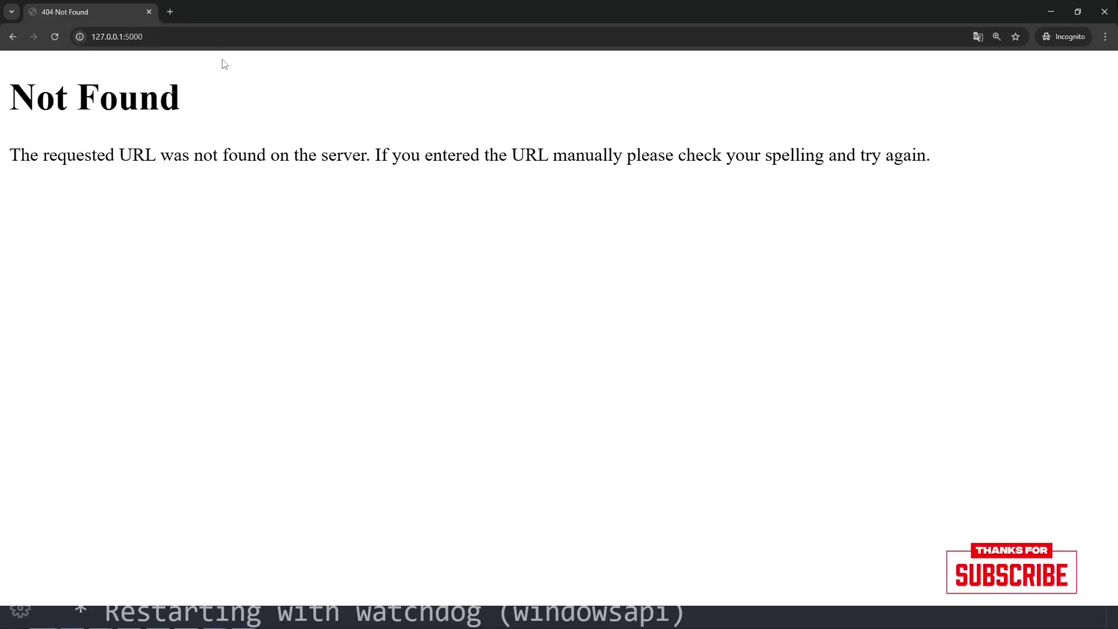
# - Load the /login page in Chrome
pyautogui.click(222, 40)
pyautogui.click(223, 40)
pyautogui.write('/login')
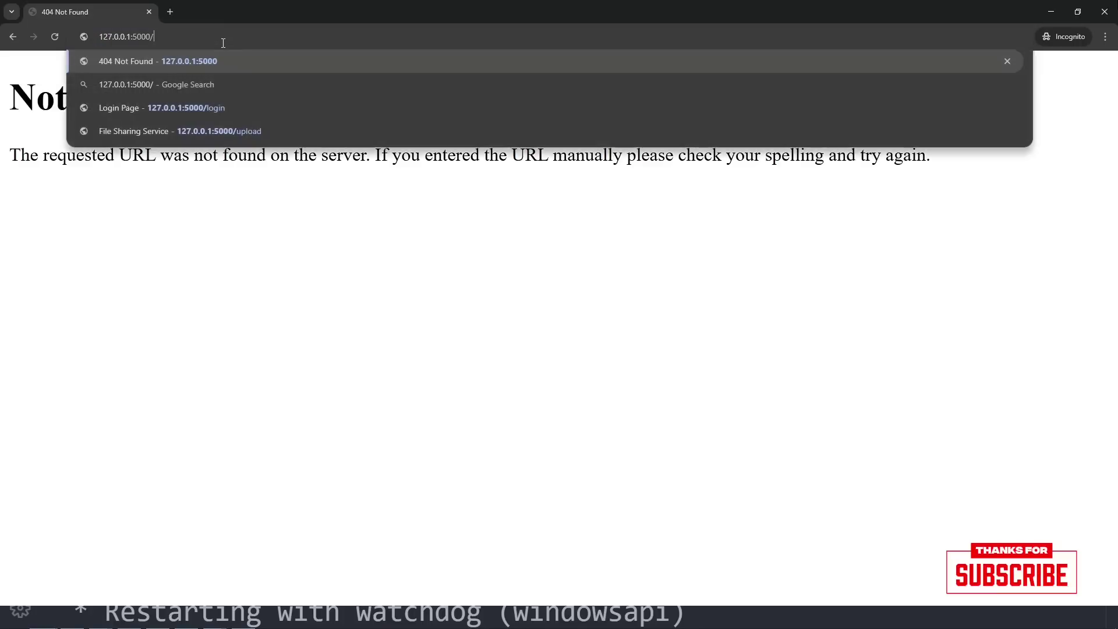
pyautogui.press('Return')
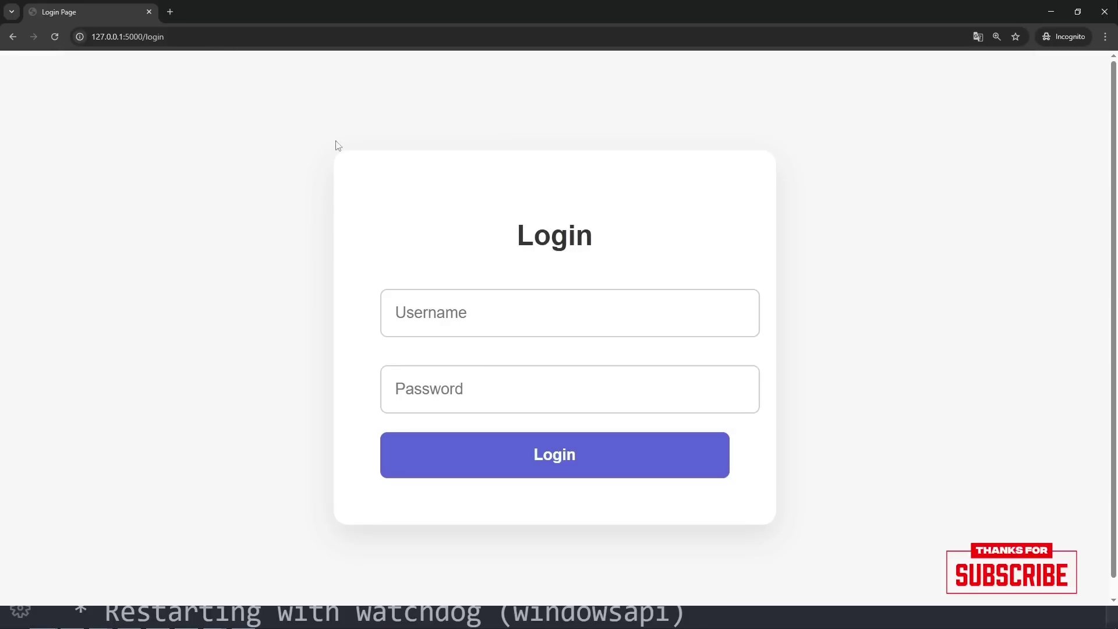
pyautogui.click(456, 303)
pyautogui.write('admin')
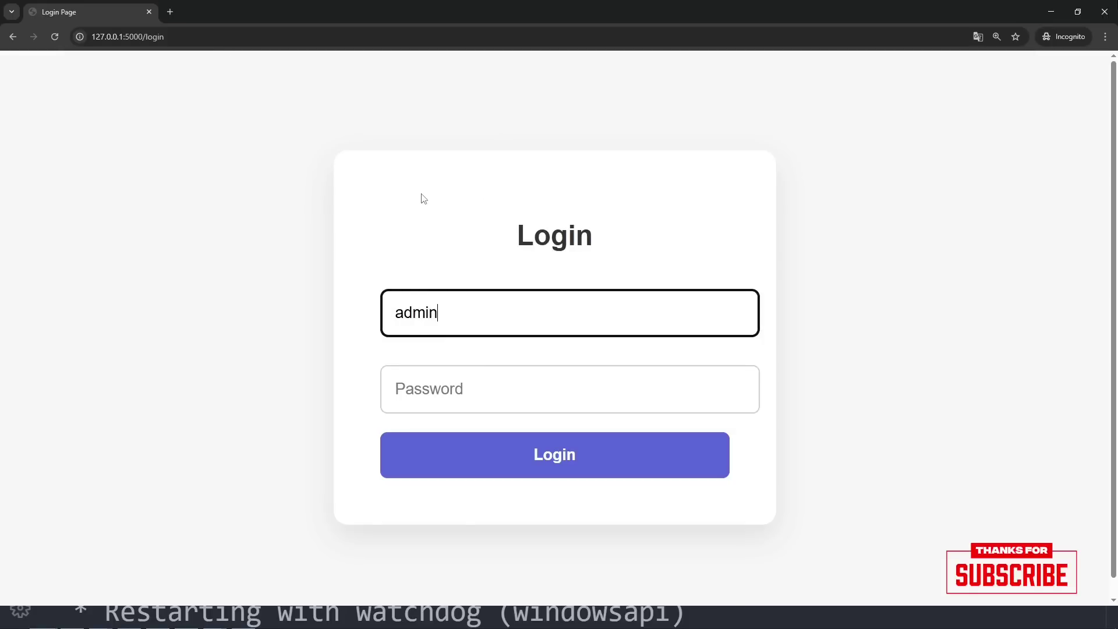
pyautogui.press('Tab')
pyautogui.write('1234')
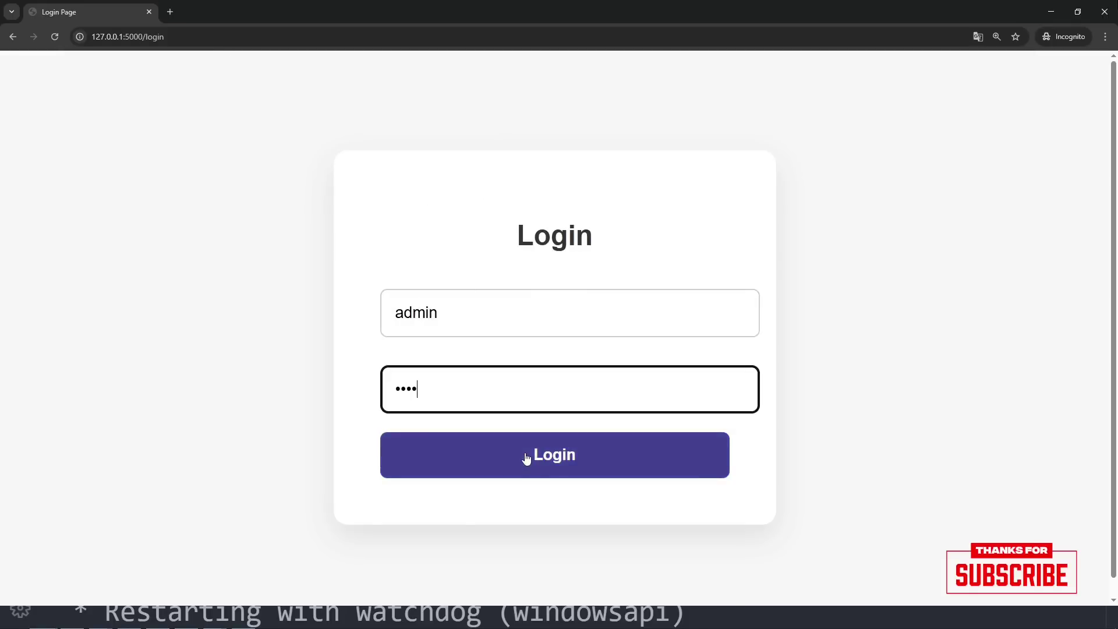
pyautogui.click(525, 459)
pyautogui.click(481, 330)
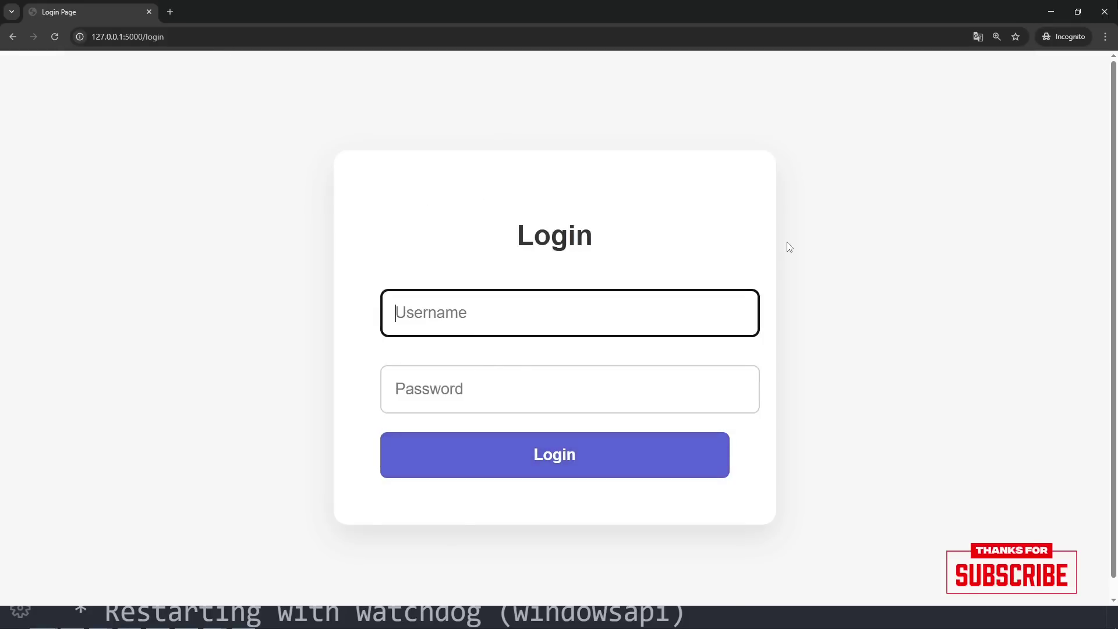
pyautogui.write('admin')
pyautogui.press('Tab')
pyautogui.write('1234')
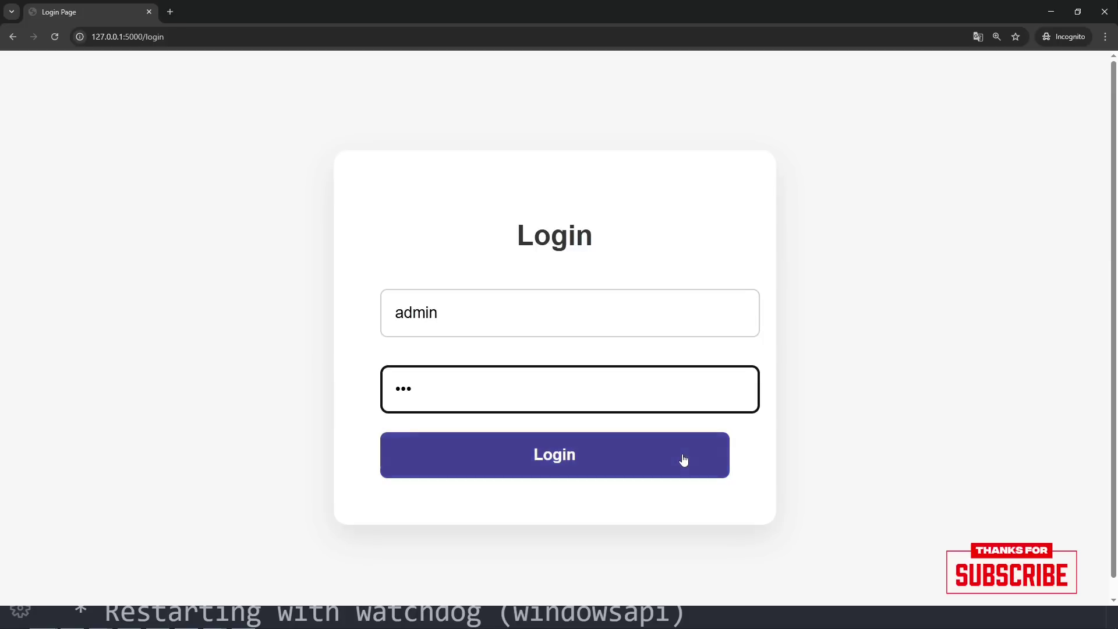
pyautogui.click(682, 459)
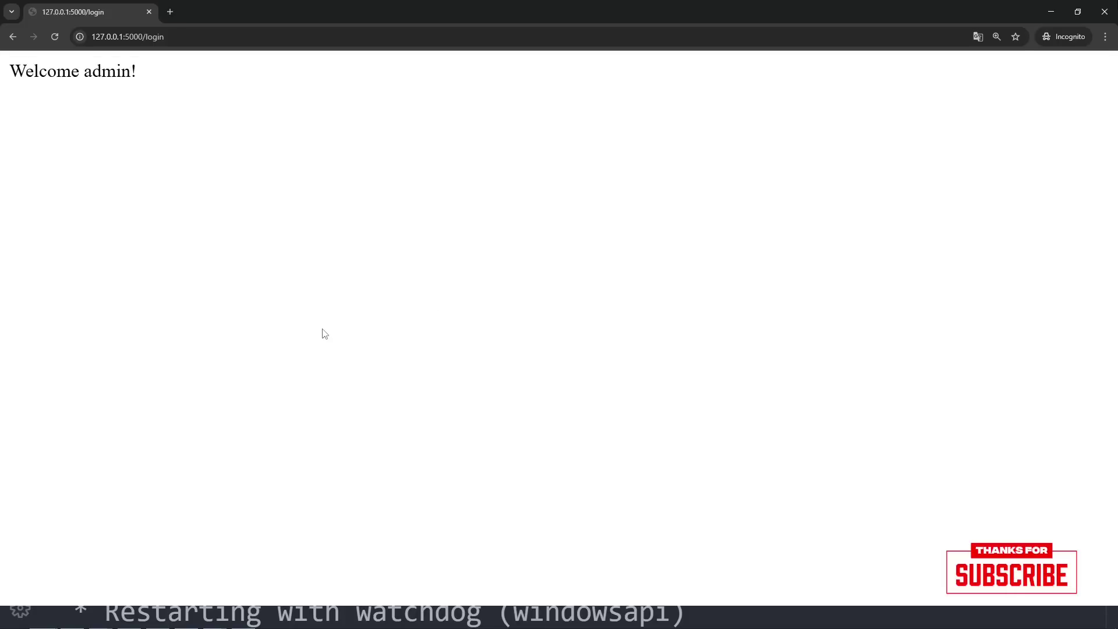
pyautogui.scroll(3, 324, 334)
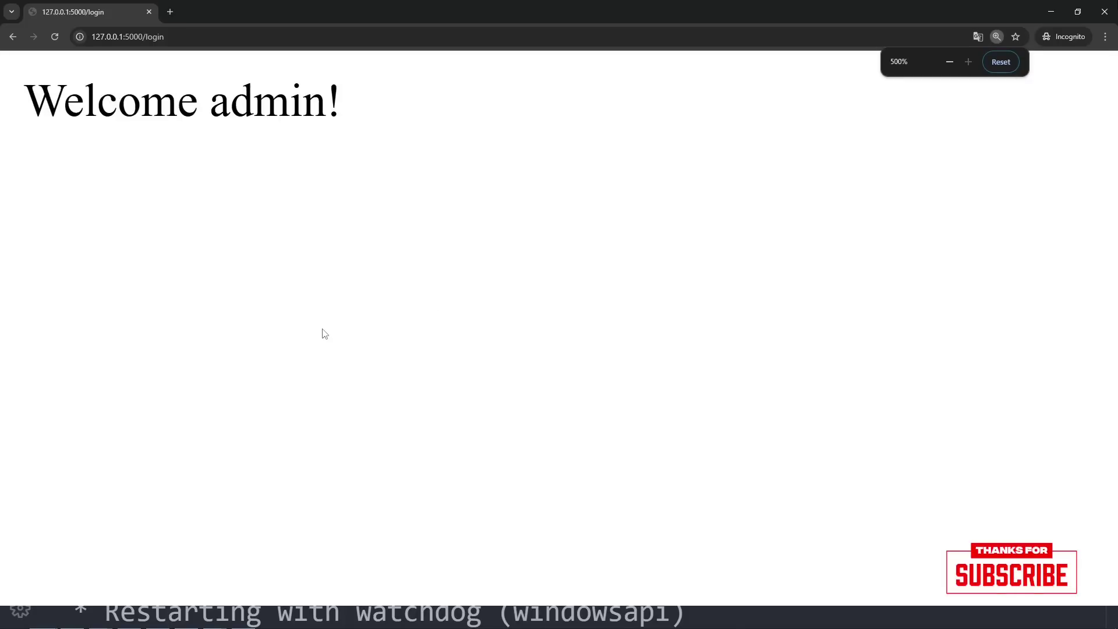